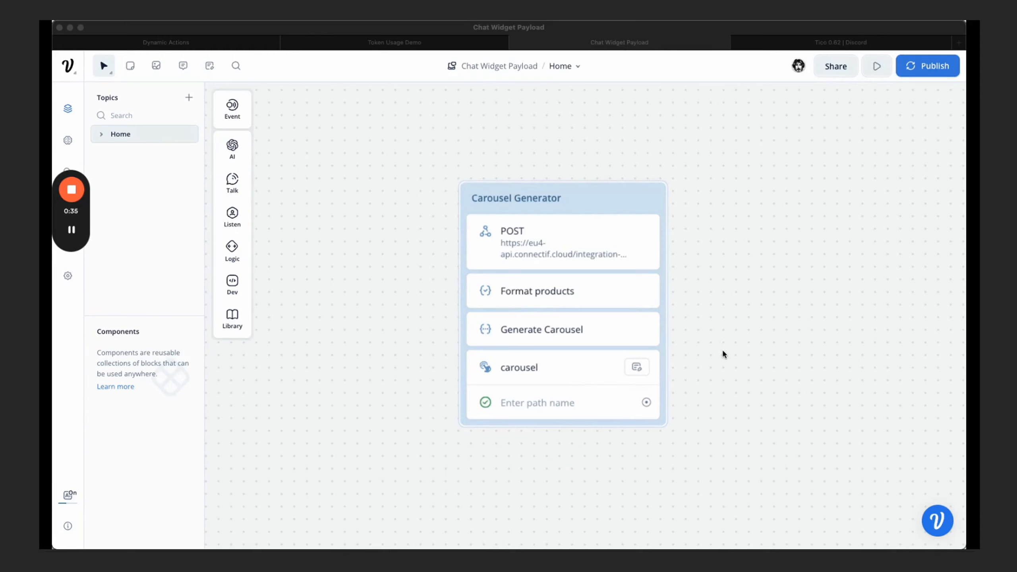
- Open the POST API step in the Carousel Generator block and send a test request
left_click(719, 297)
left_click(555, 247)
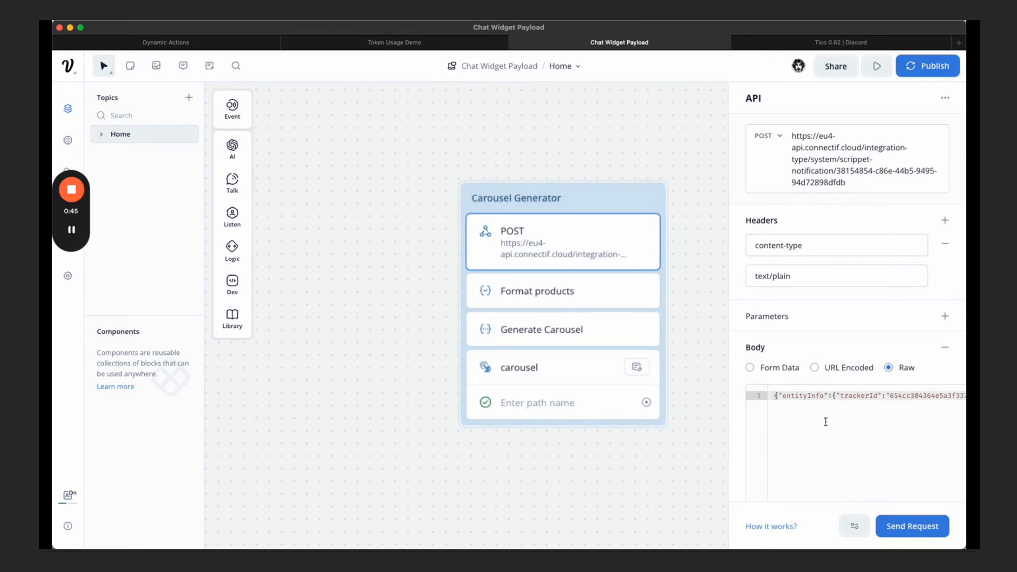
left_click(912, 526)
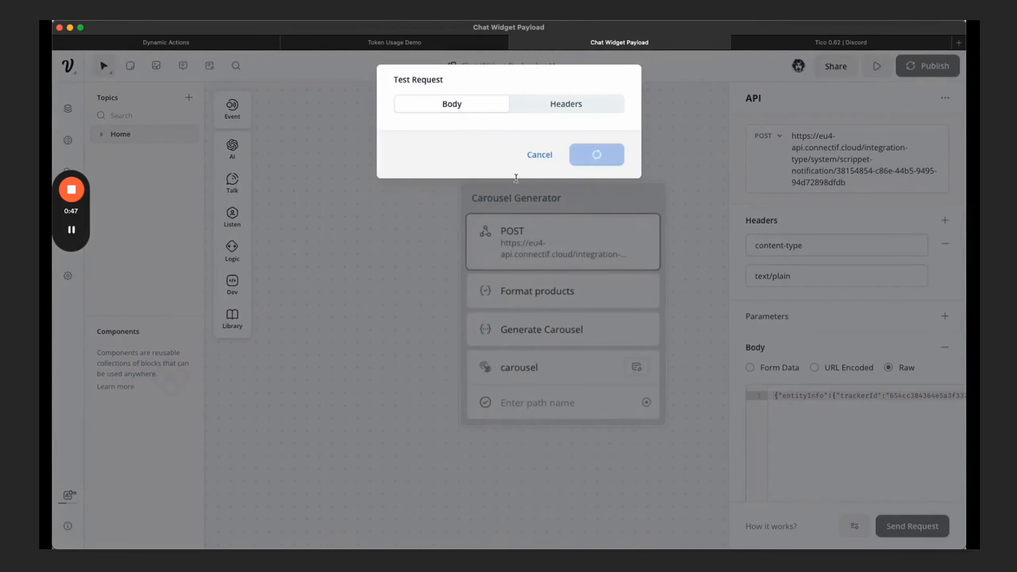
- Examine the JSON response body of the test request, especially the products list with names, prices, image and button URLs
scroll(546, 226, "down", 20)
scroll(546, 225, "down", 20)
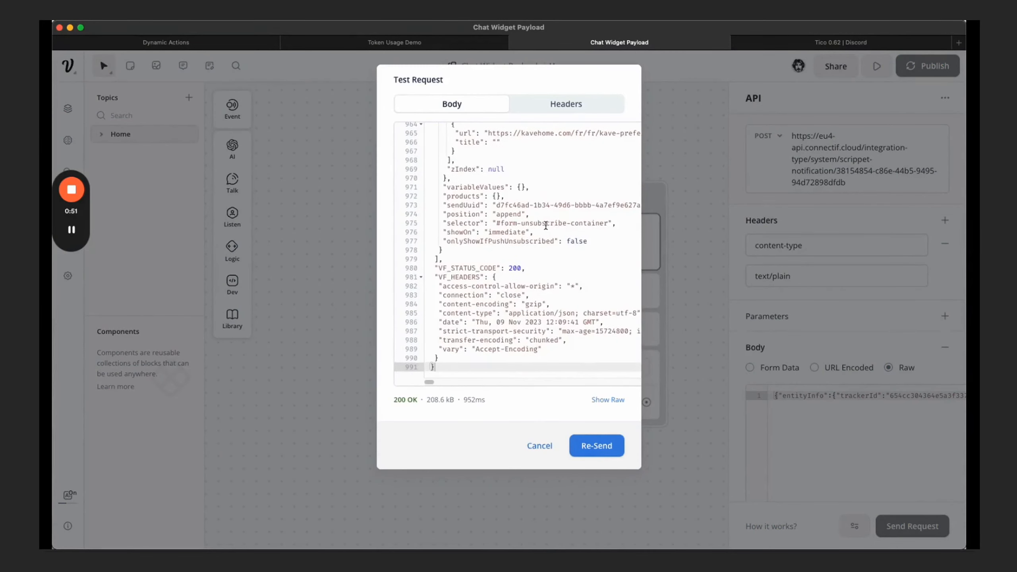
scroll(546, 226, "up", 20)
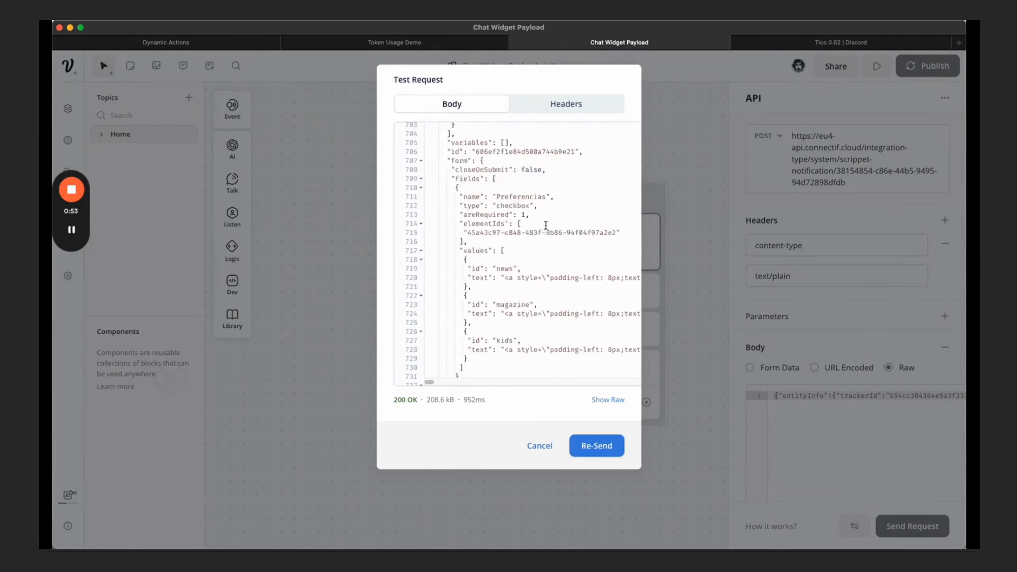
scroll(545, 226, "up", 15)
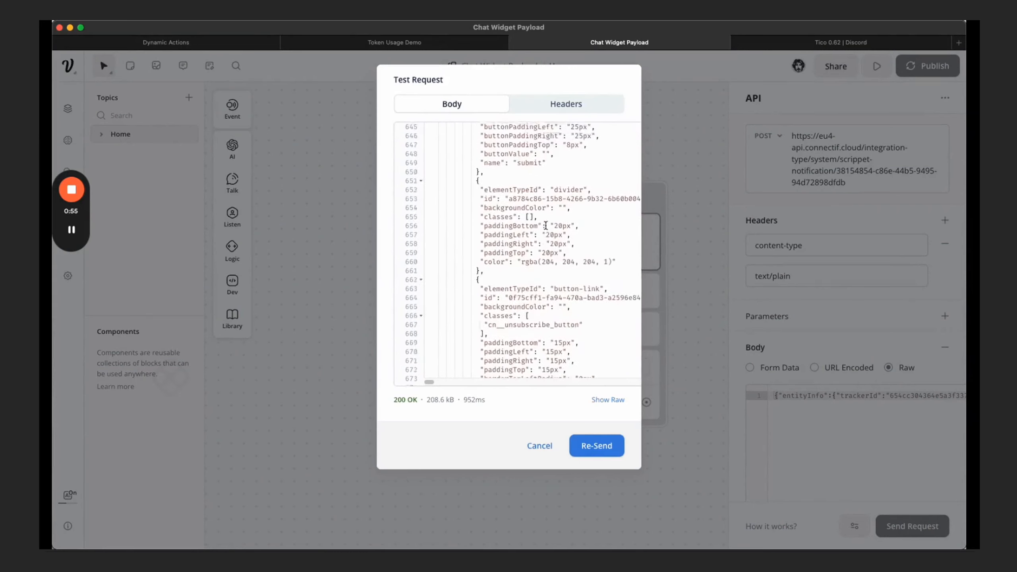
scroll(546, 226, "up", 20)
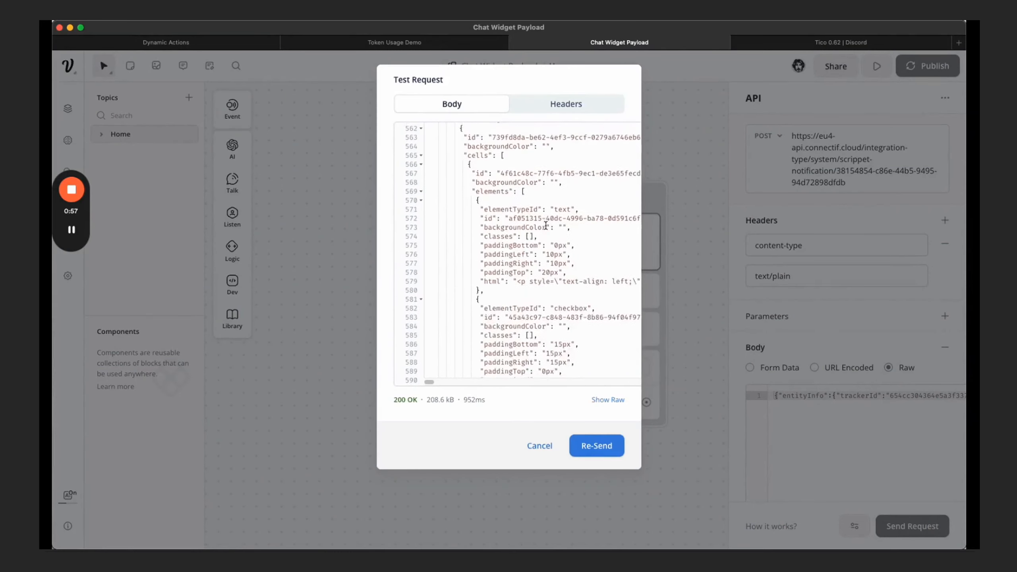
scroll(545, 226, "up", 10)
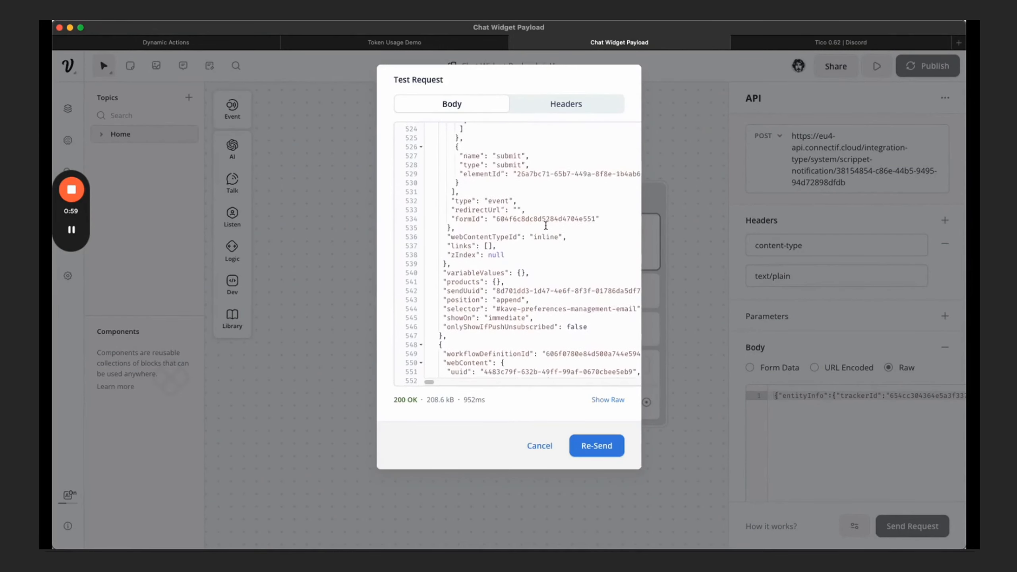
scroll(546, 226, "up", 14)
scroll(545, 225, "up", 18)
scroll(546, 226, "up", 13)
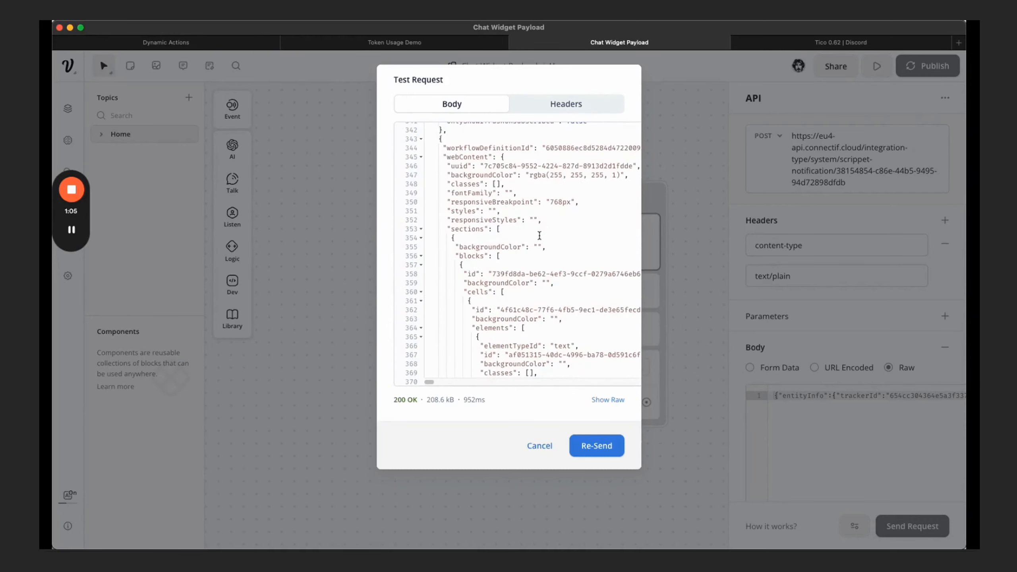
scroll(539, 235, "up", 20)
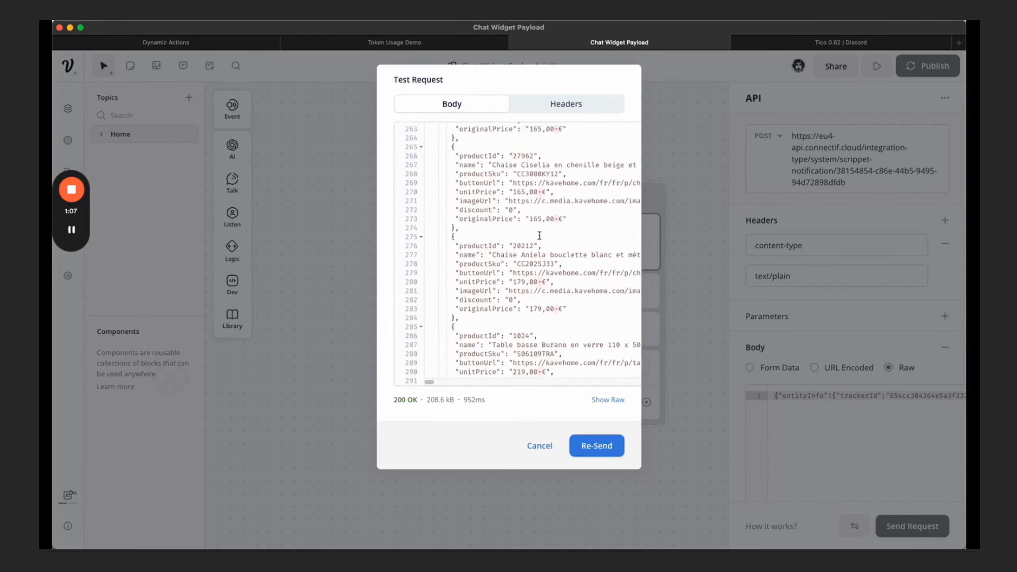
scroll(540, 236, "up", 17)
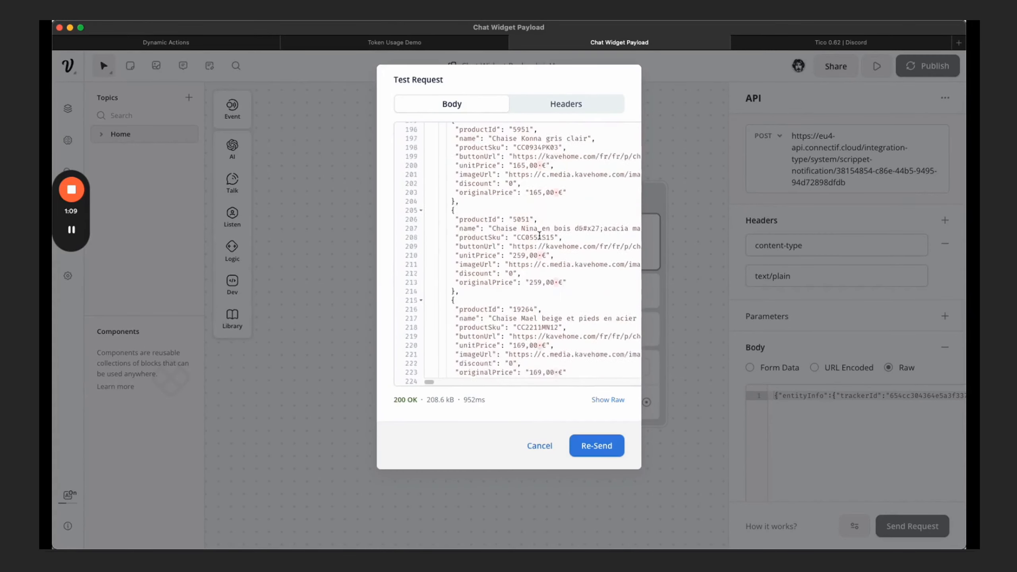
scroll(539, 235, "up", 13)
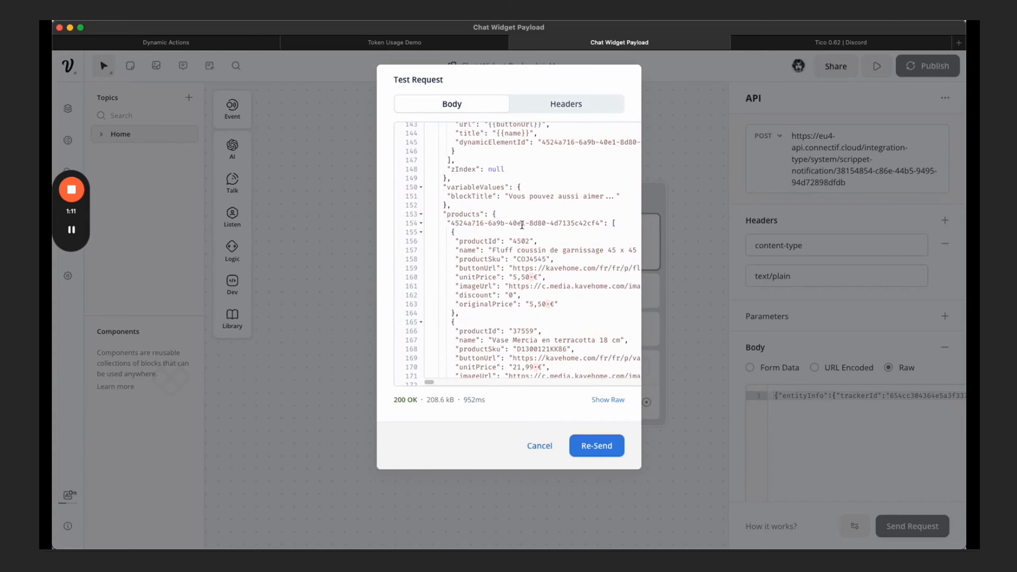
scroll(459, 215, "down", 3)
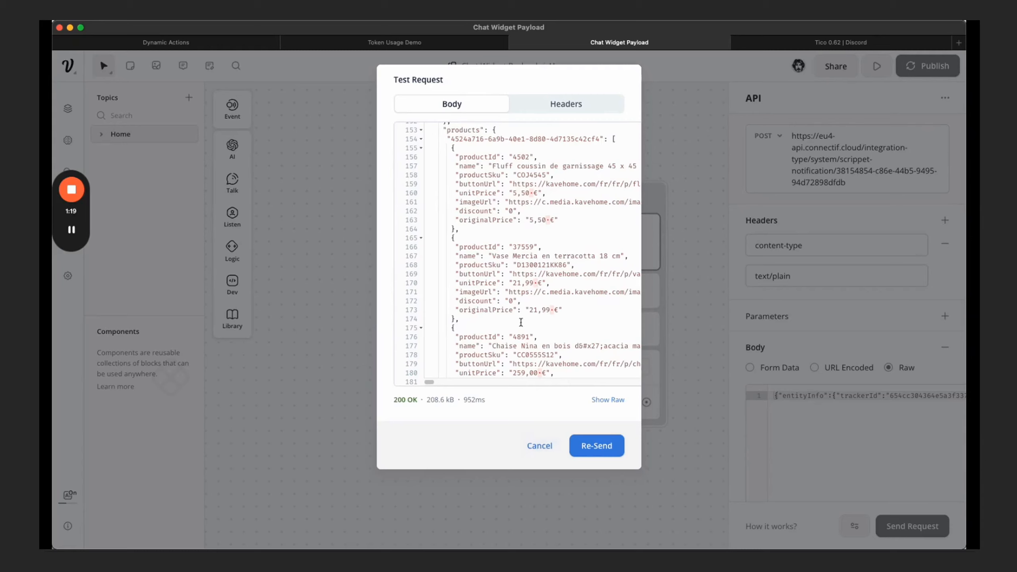
scroll(485, 265, "up", 4)
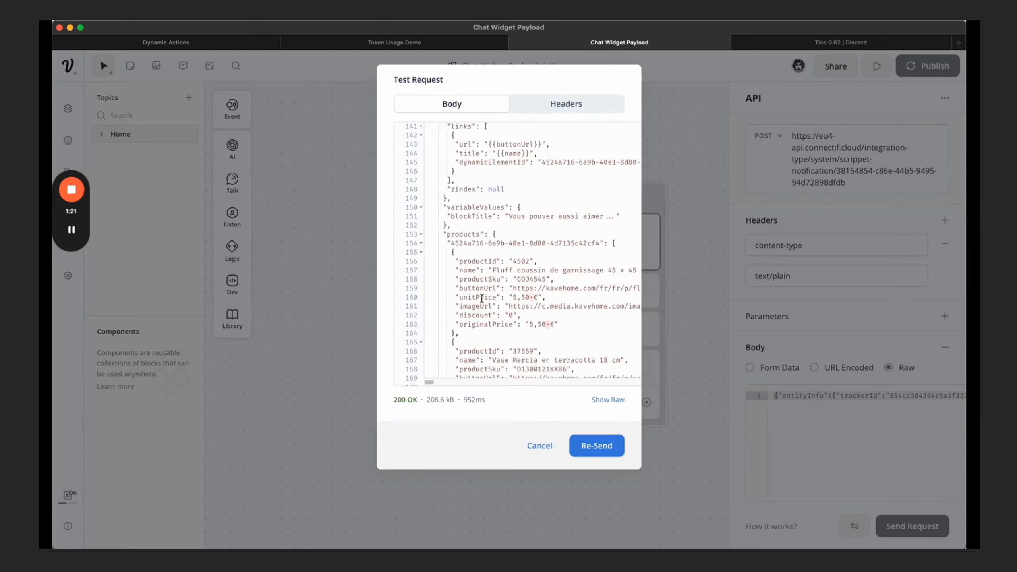
- Close the test response and review the API step's Capture Response mapping and the Format products expression
left_click(539, 445)
scroll(829, 384, "down", 3)
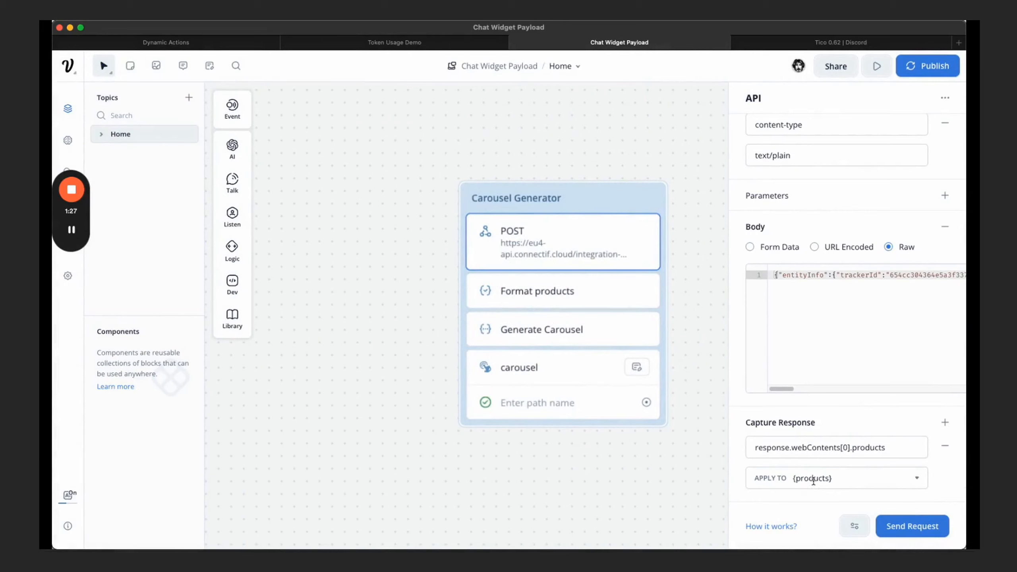
left_click(618, 324)
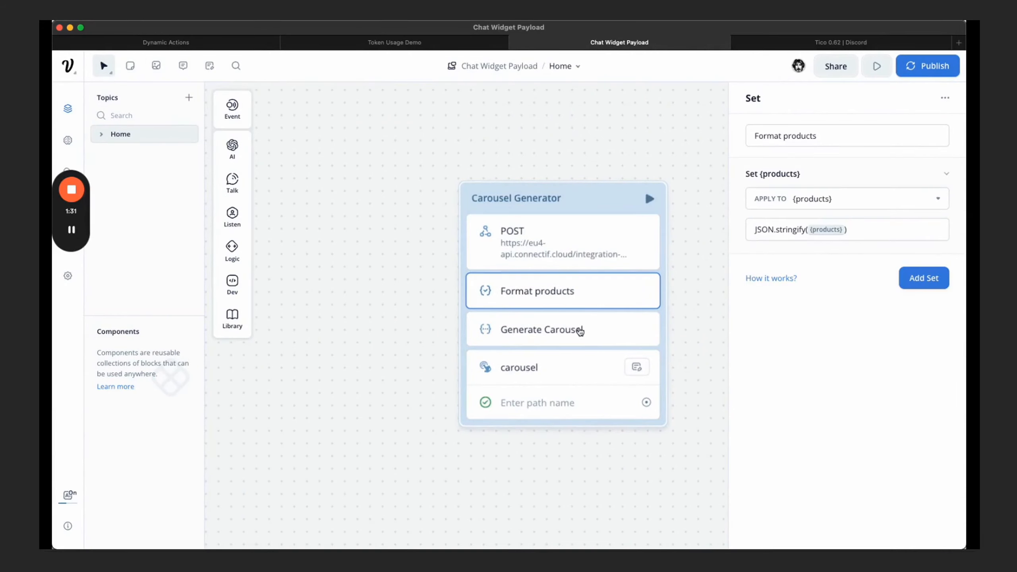
- Examine the Generate Carousel step's full AI prompt, from its instructions and example JSON to the API response and target variable
left_click(579, 330)
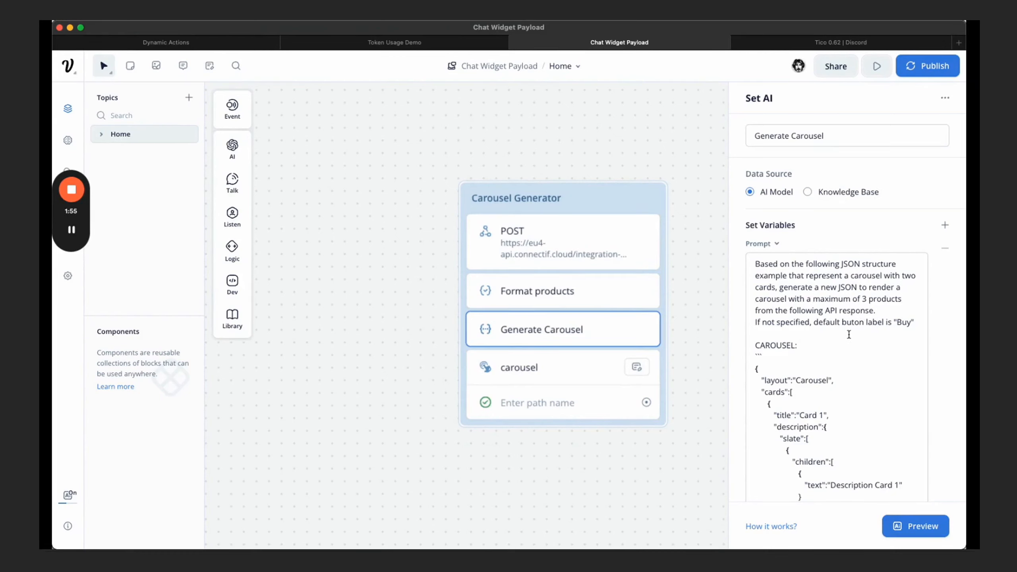
scroll(836, 331, "down", 3)
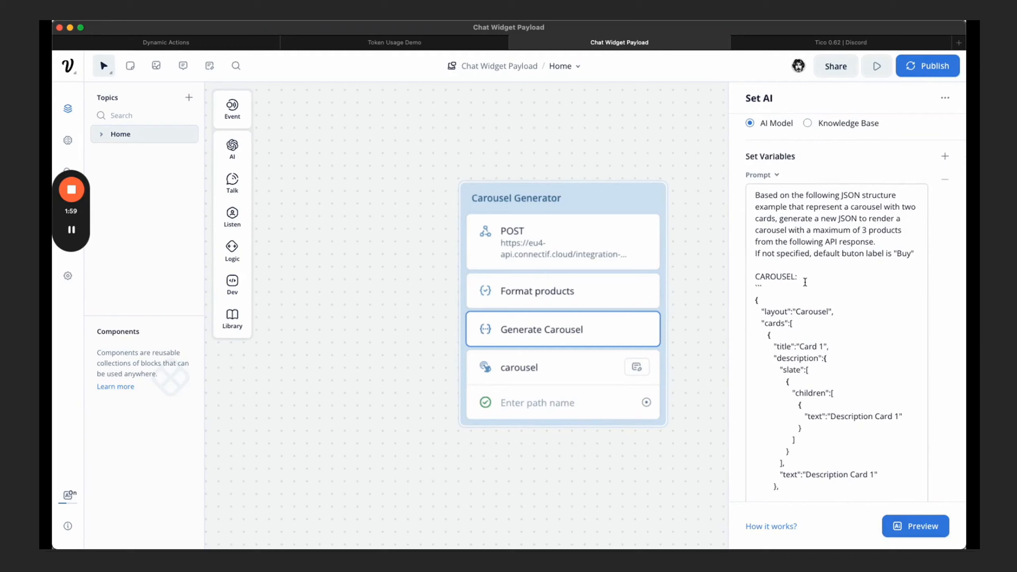
scroll(805, 282, "down", 1)
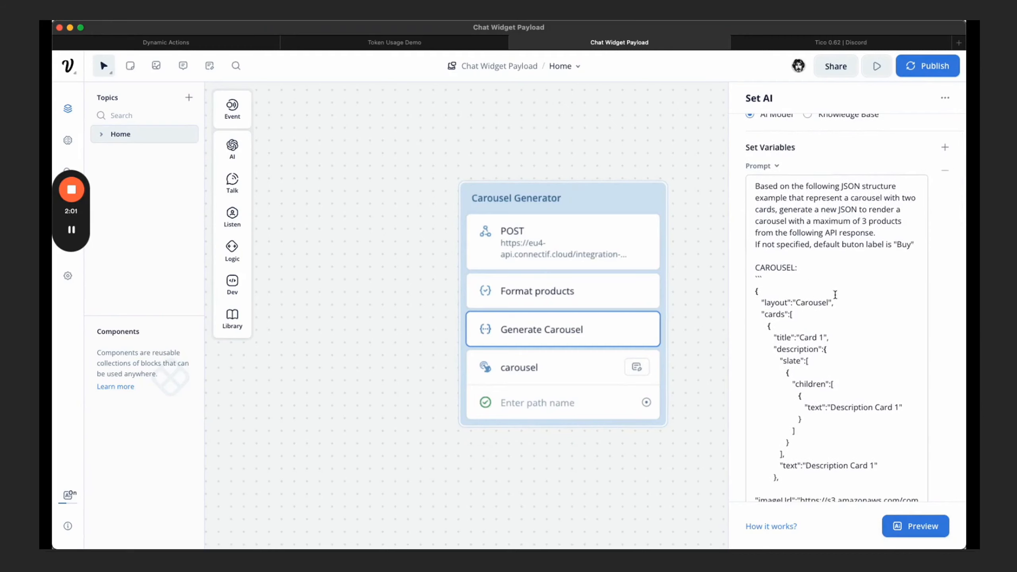
scroll(831, 292, "down", 4)
scroll(831, 291, "down", 10)
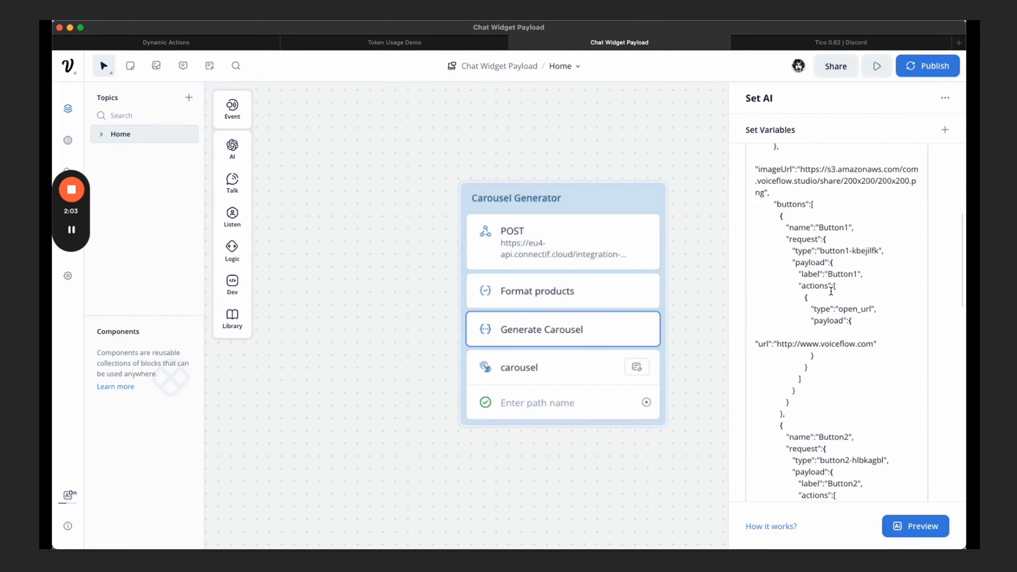
scroll(831, 290, "up", 10)
scroll(830, 292, "up", 3)
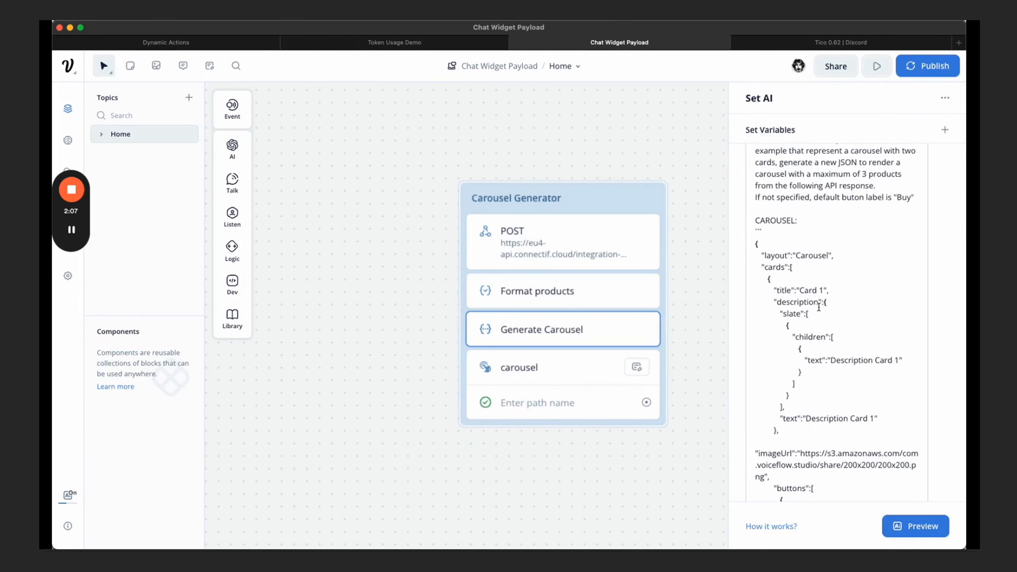
scroll(819, 307, "down", 1)
scroll(815, 292, "down", 14)
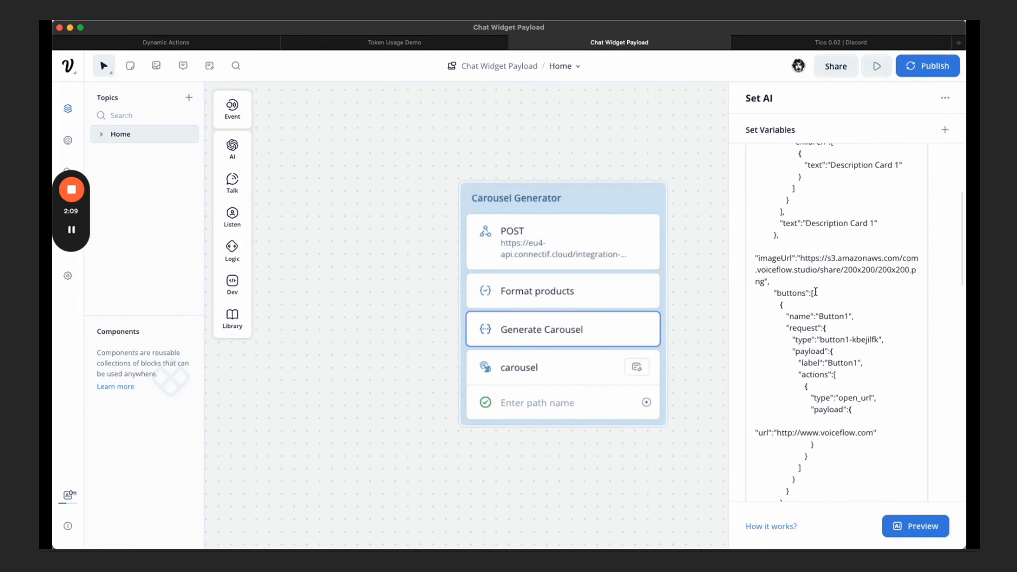
scroll(815, 292, "down", 10)
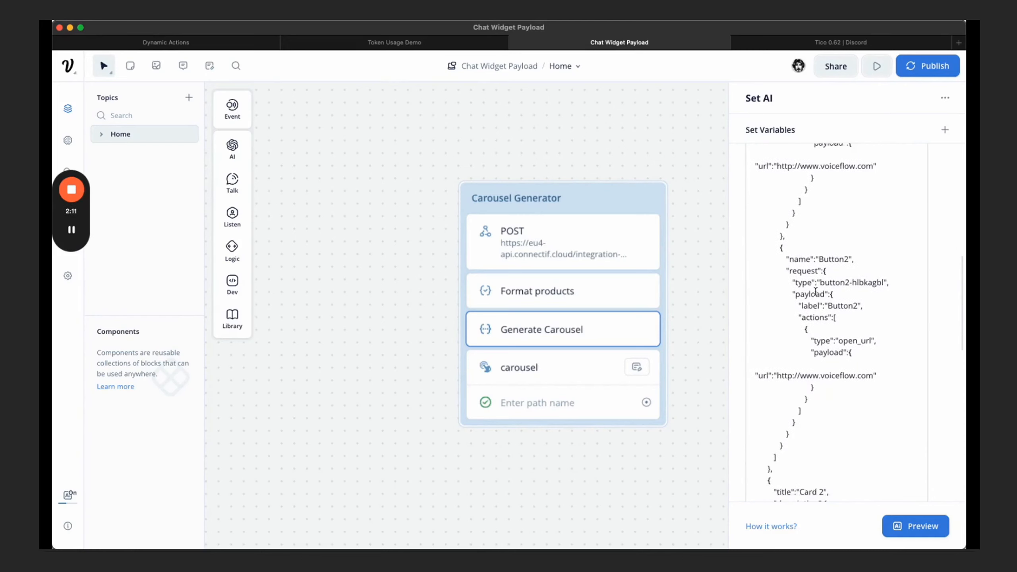
scroll(815, 291, "down", 20)
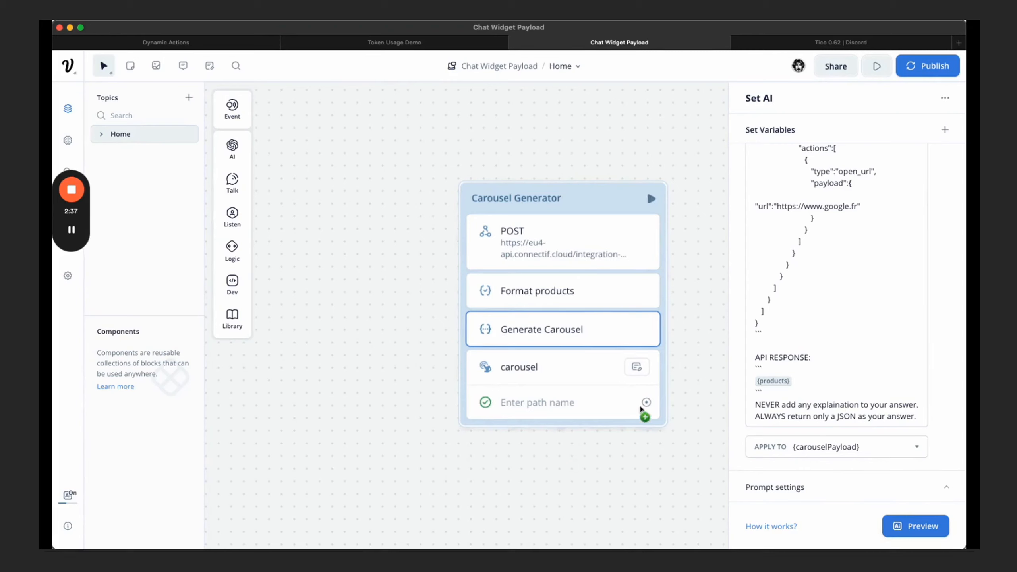
- Inspect the action body of the carousel custom action and deselect the step
left_click(576, 383)
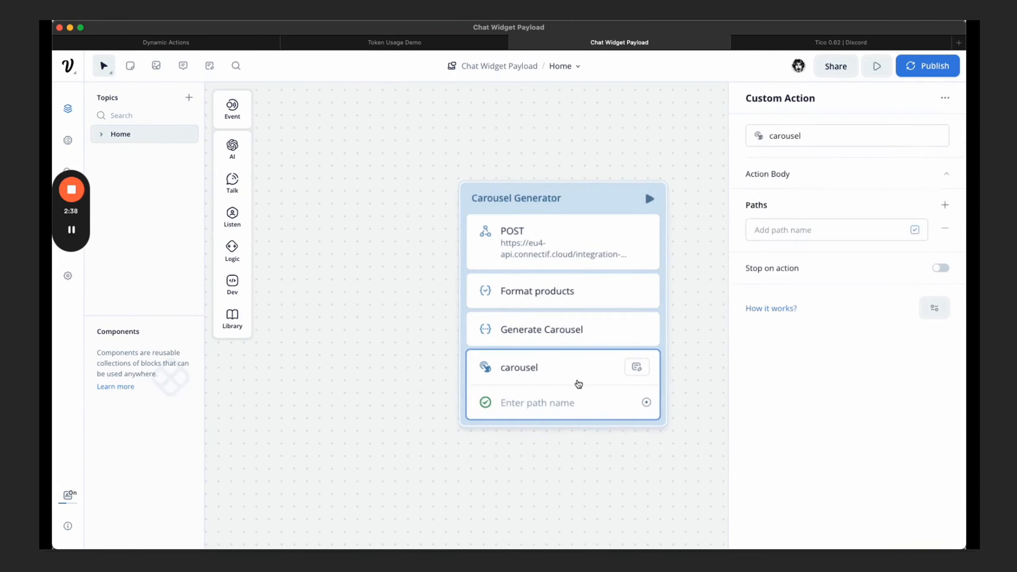
left_click(768, 175)
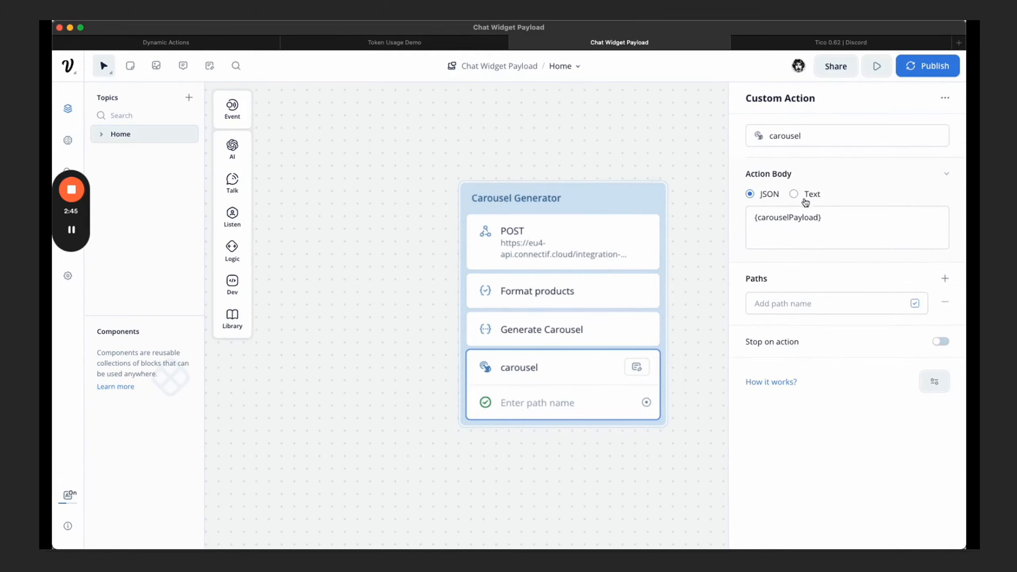
left_click(588, 175)
- Run the prototype from the Carousel Generator block and browse back and forth through the generated product cards
left_click(650, 199)
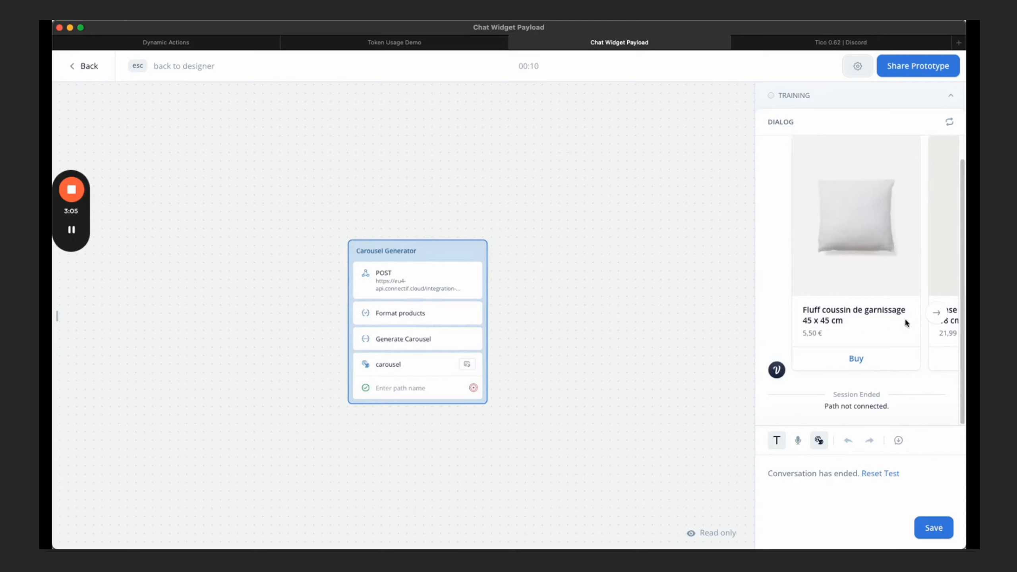
left_click(938, 314)
left_click(935, 311)
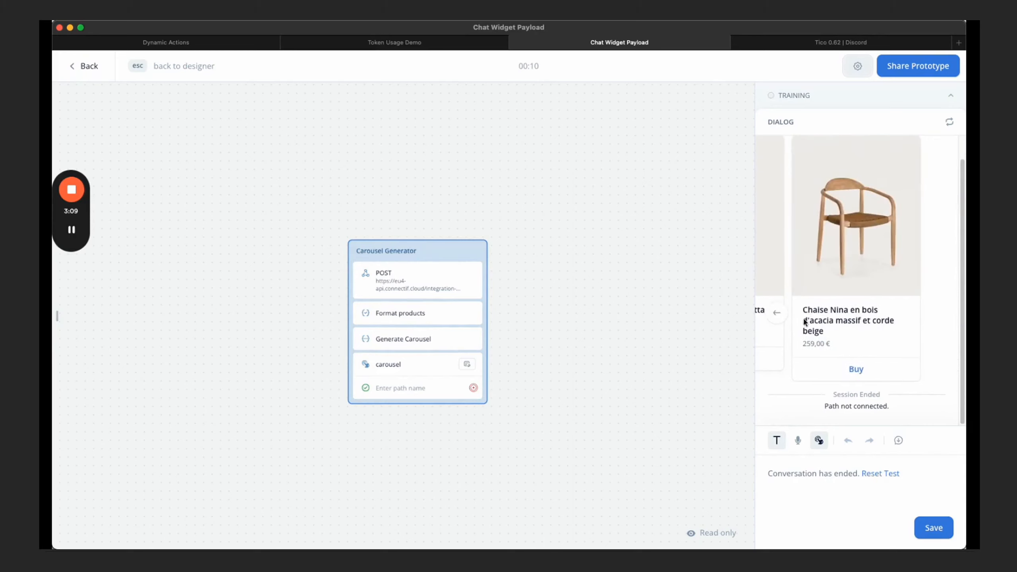
left_click(777, 313)
left_click(776, 313)
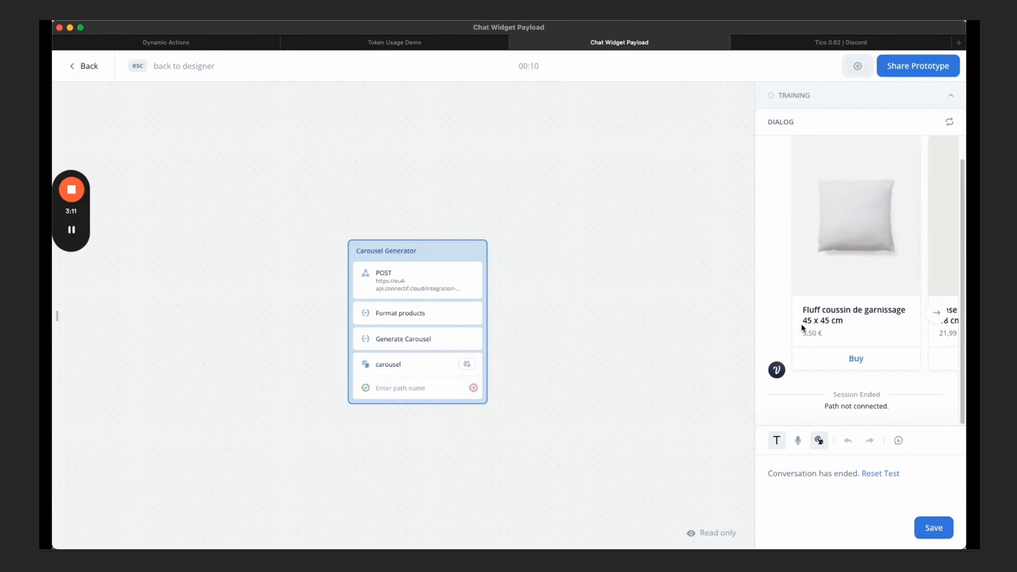
left_click(934, 312)
left_click(933, 311)
left_click(776, 313)
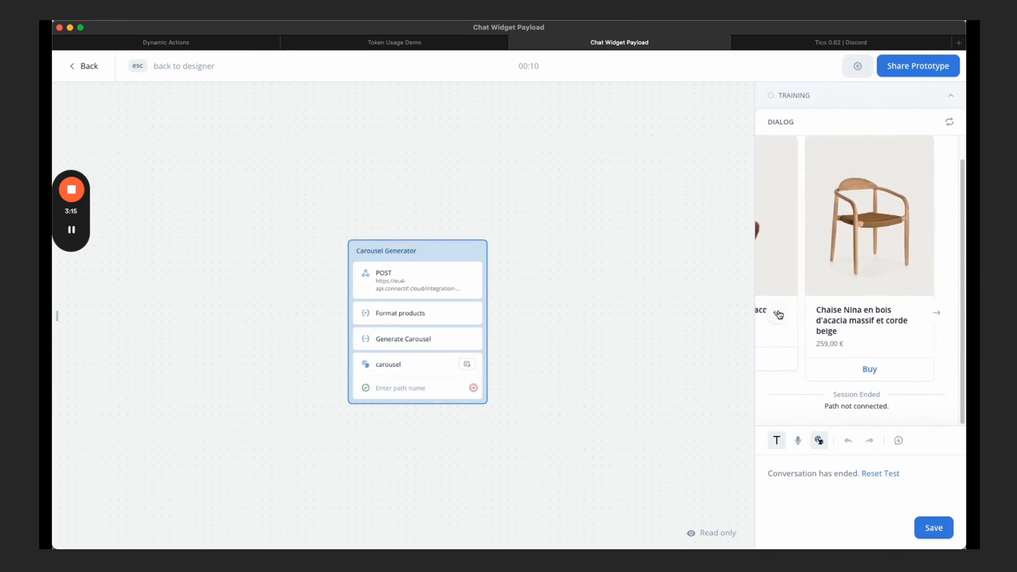
left_click(776, 313)
- Test the Buy link of the Fluff coussin card, look over its product page and close it
left_click(870, 362)
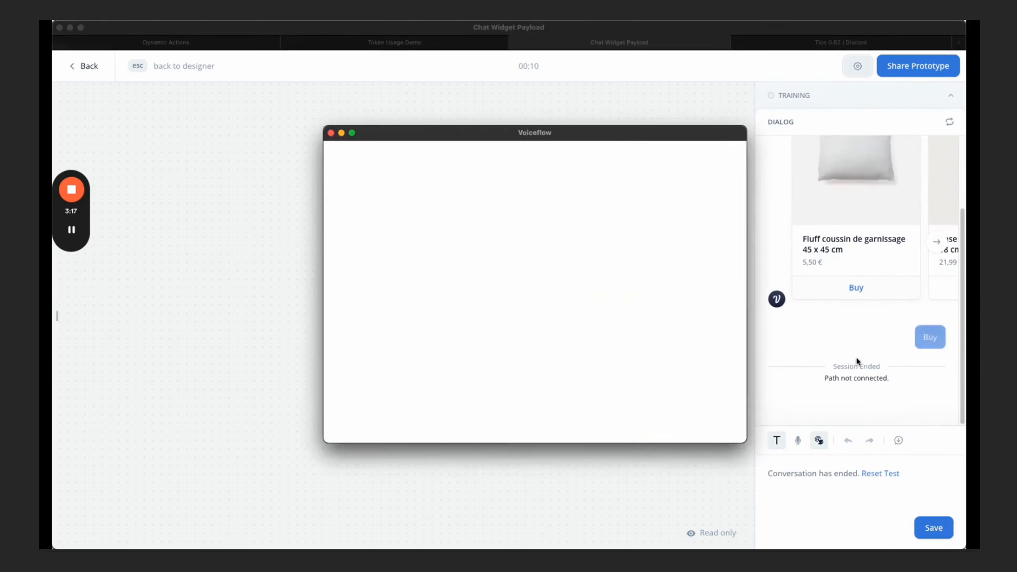
scroll(493, 276, "down", 5)
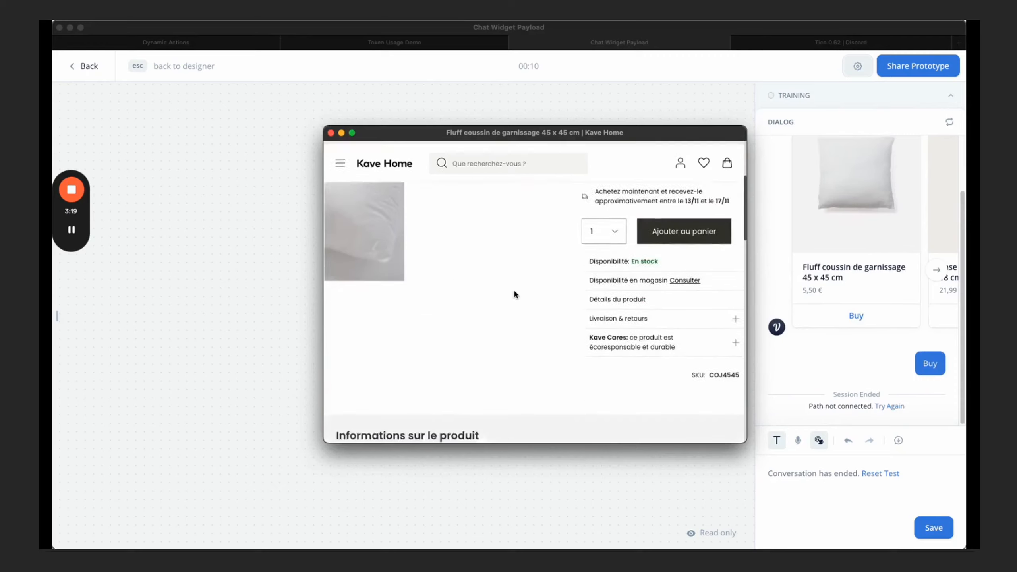
scroll(513, 288, "up", 5)
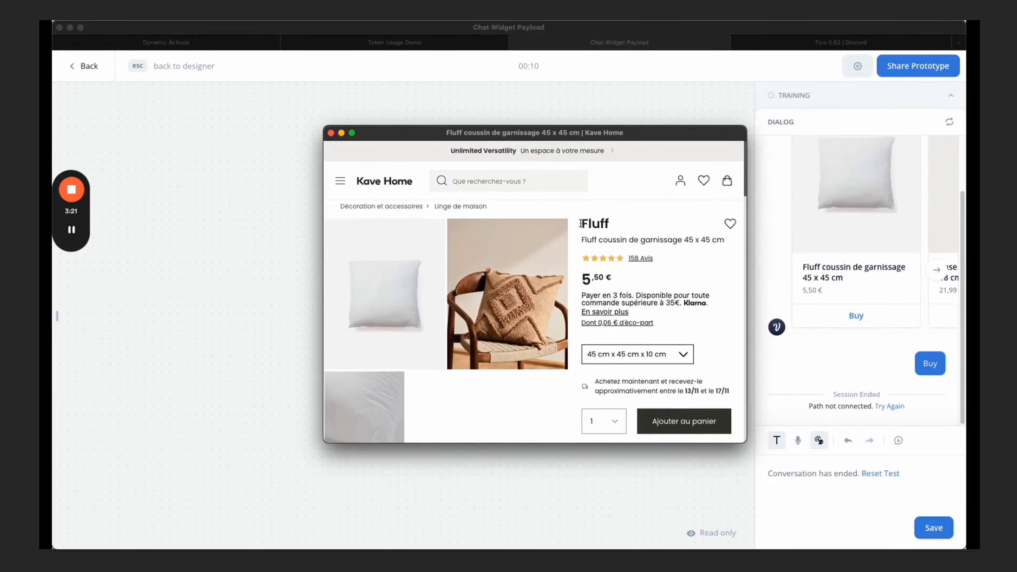
left_click(331, 132)
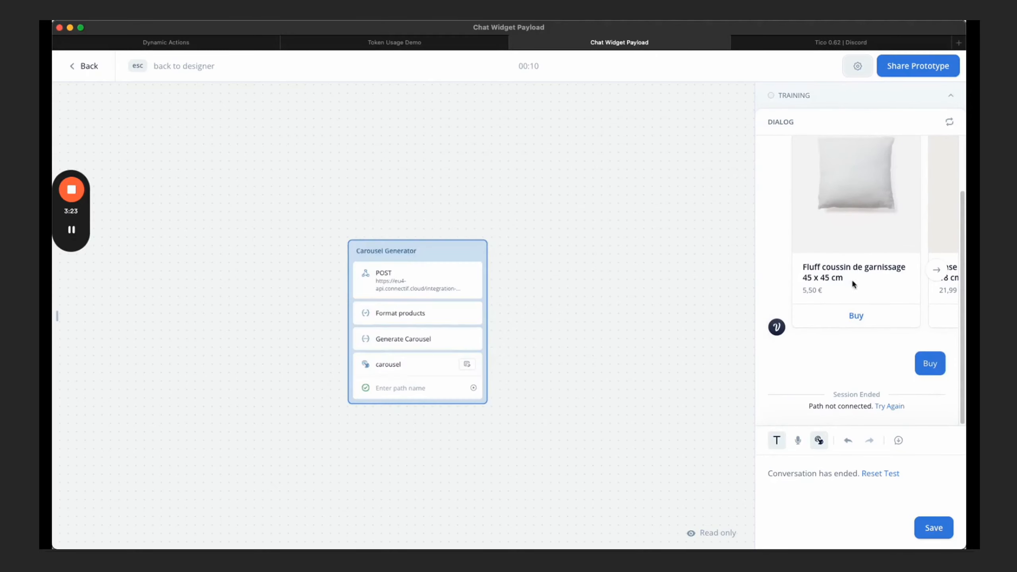
- Test the Buy link of the Chaise Nina card, close its product page and return to the first card
left_click(929, 274)
left_click(927, 273)
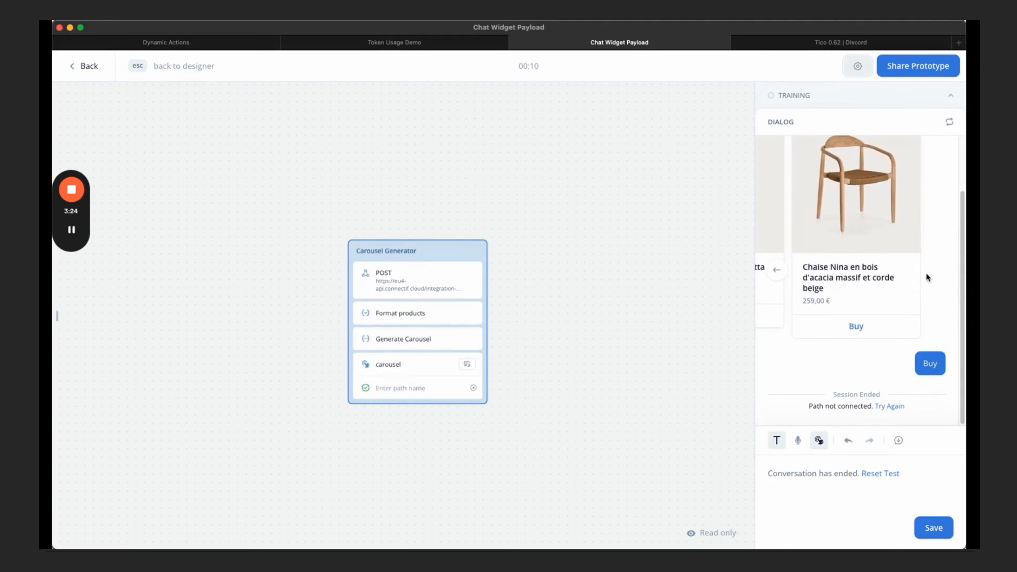
left_click(856, 325)
scroll(488, 315, "down", 5)
scroll(502, 316, "up", 5)
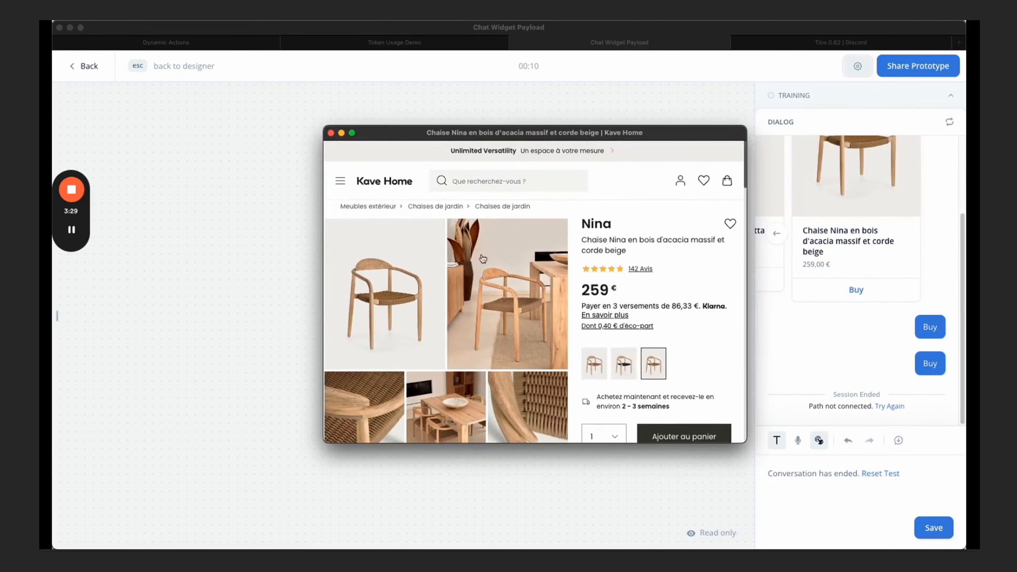
left_click(331, 133)
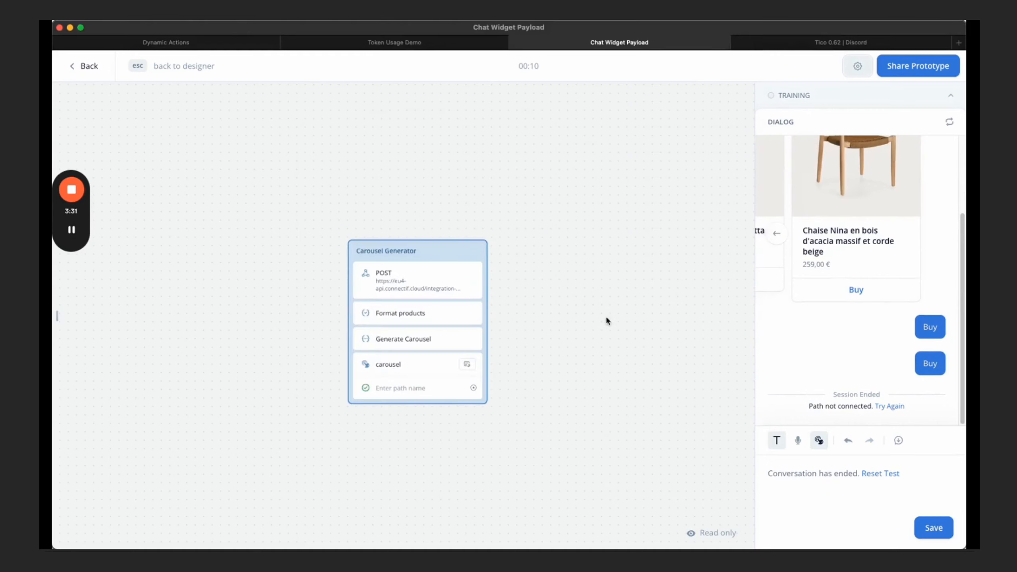
left_click(778, 232)
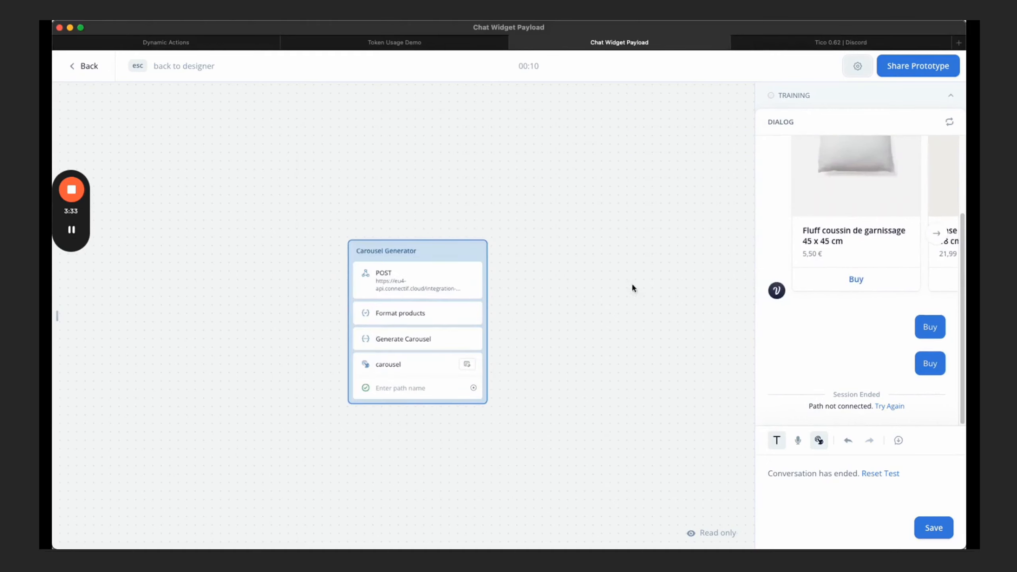
left_click_drag(573, 297, 607, 274)
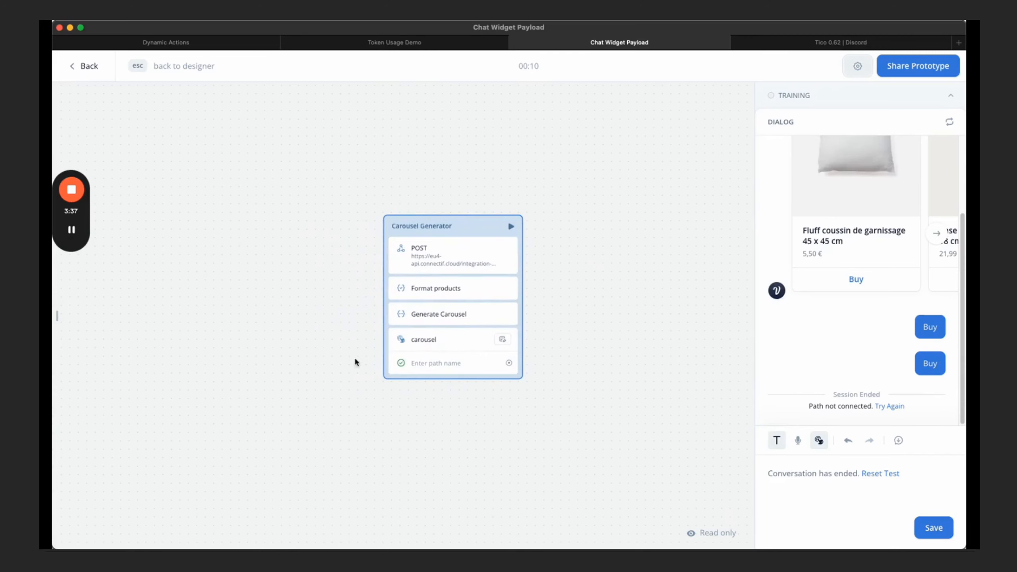
left_click_drag(308, 334, 315, 330)
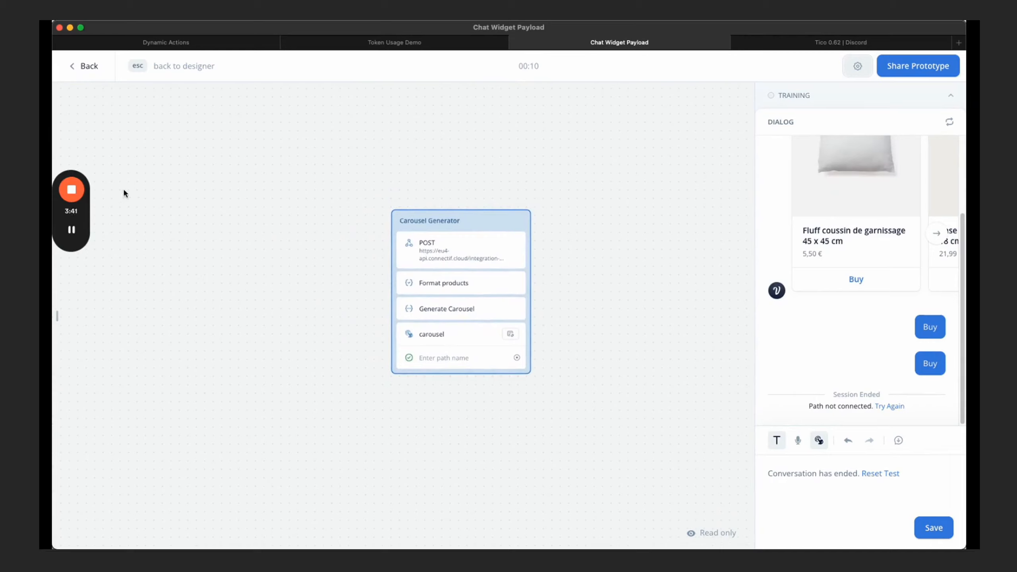
left_click(71, 189)
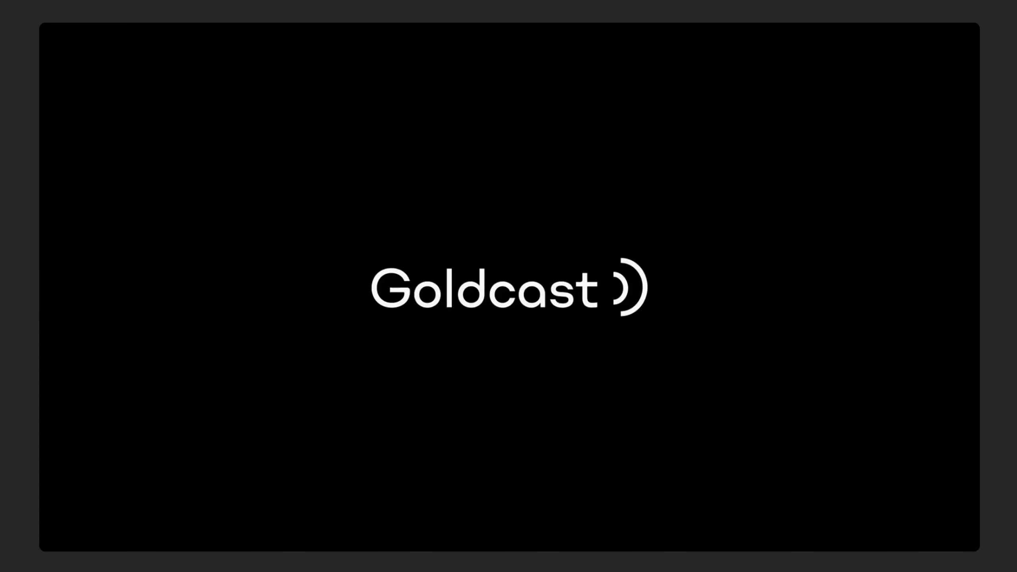